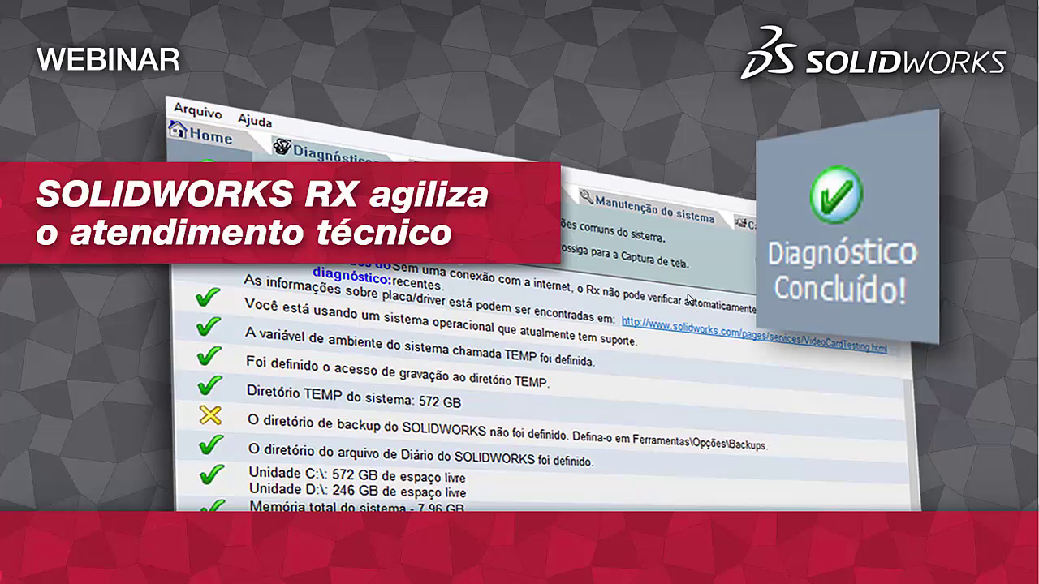
- Advance past the presenter profile and engine-diagnostics photo to the Diagnóstico-to-Benchmark timeline slide
click(532, 305)
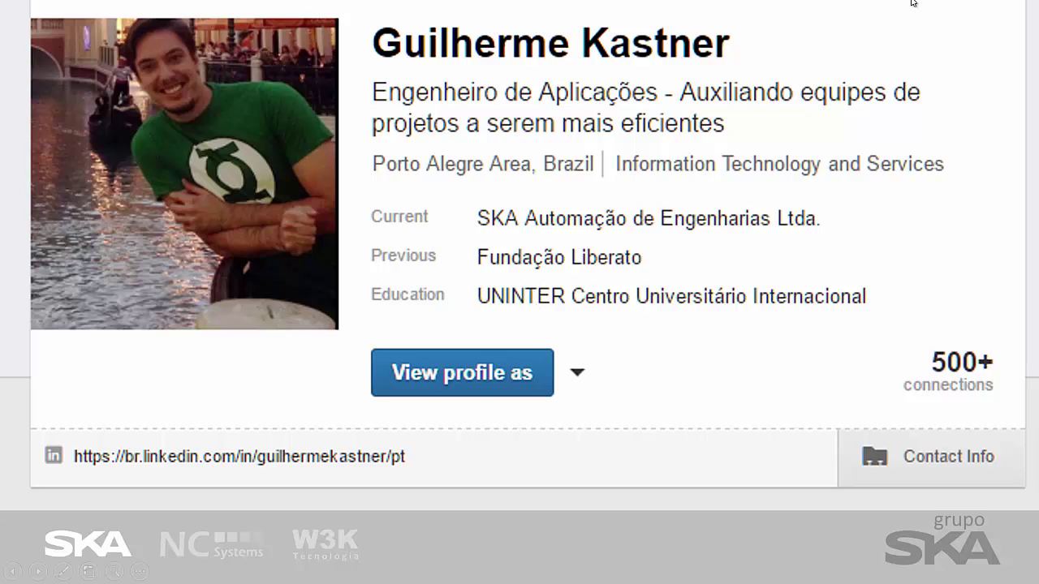
click(615, 246)
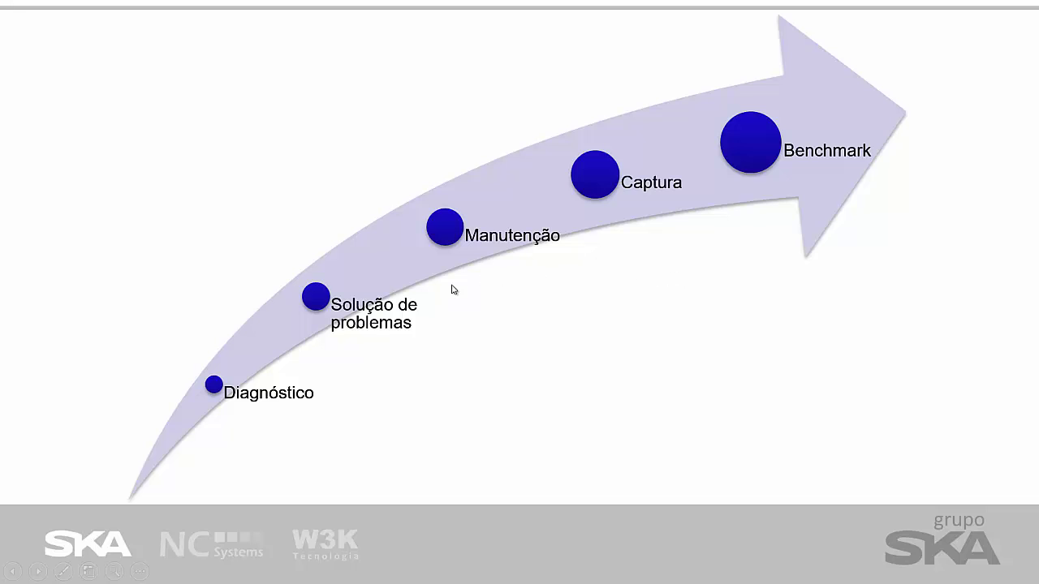
- Single out Diagnóstico on the timeline, then move on to the graphics card and hard drive slide
click(294, 354)
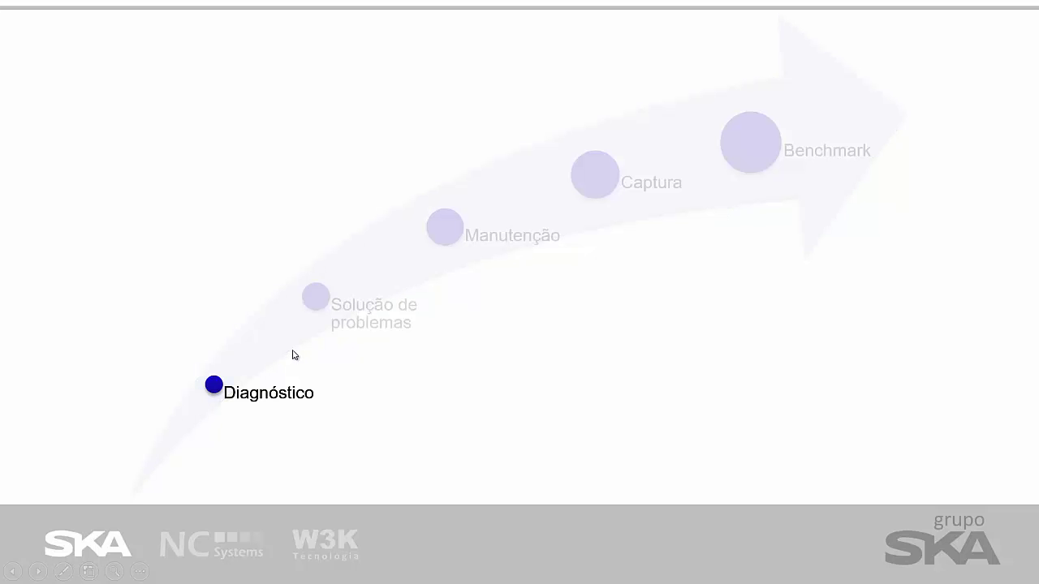
click(294, 355)
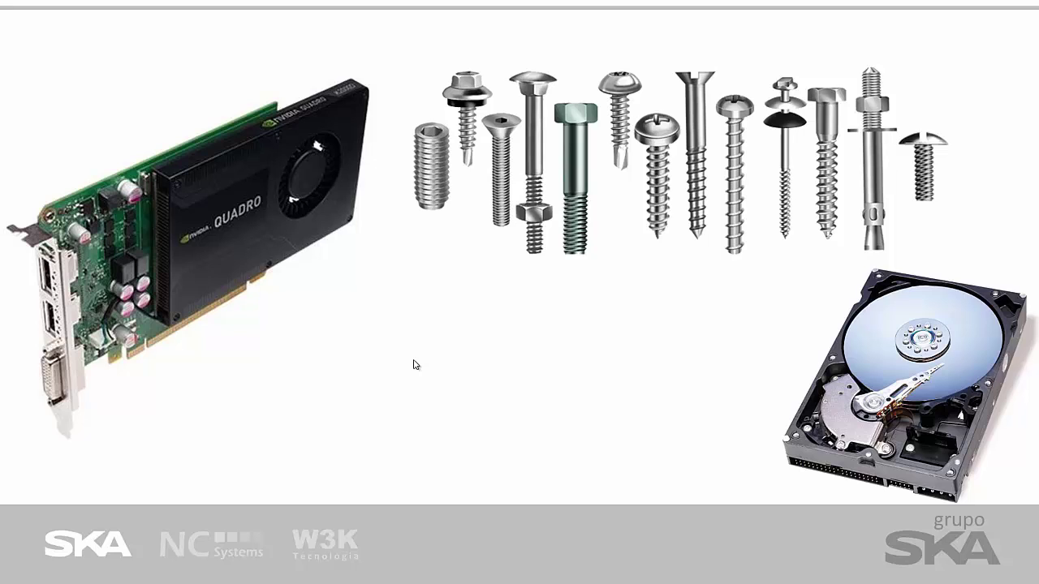
- Play the graphics-card animations: Modelo, diagnostic screenshot, highlighted driver rows, then Driver and Verificação
click(523, 378)
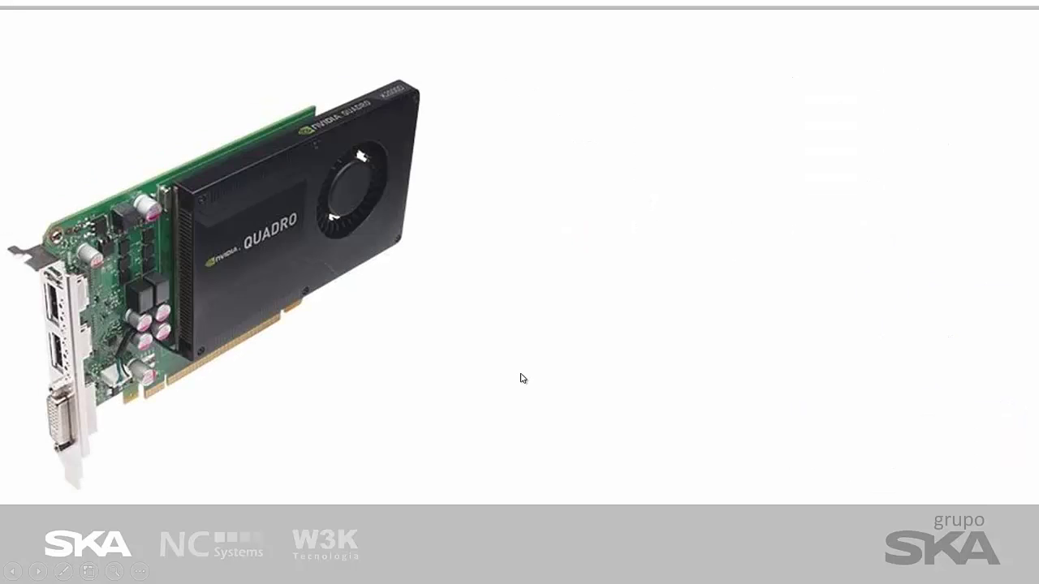
click(523, 378)
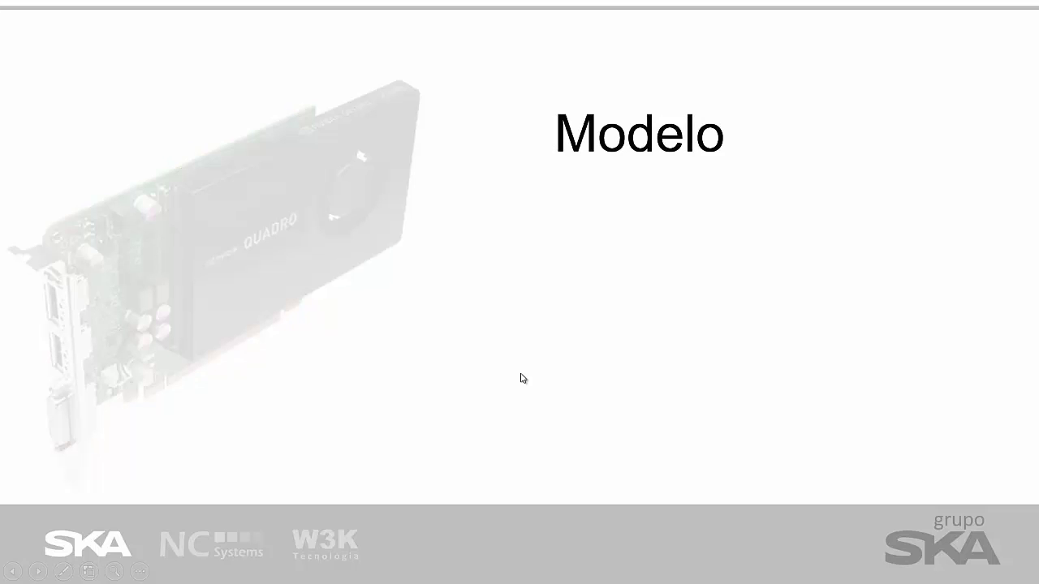
click(523, 378)
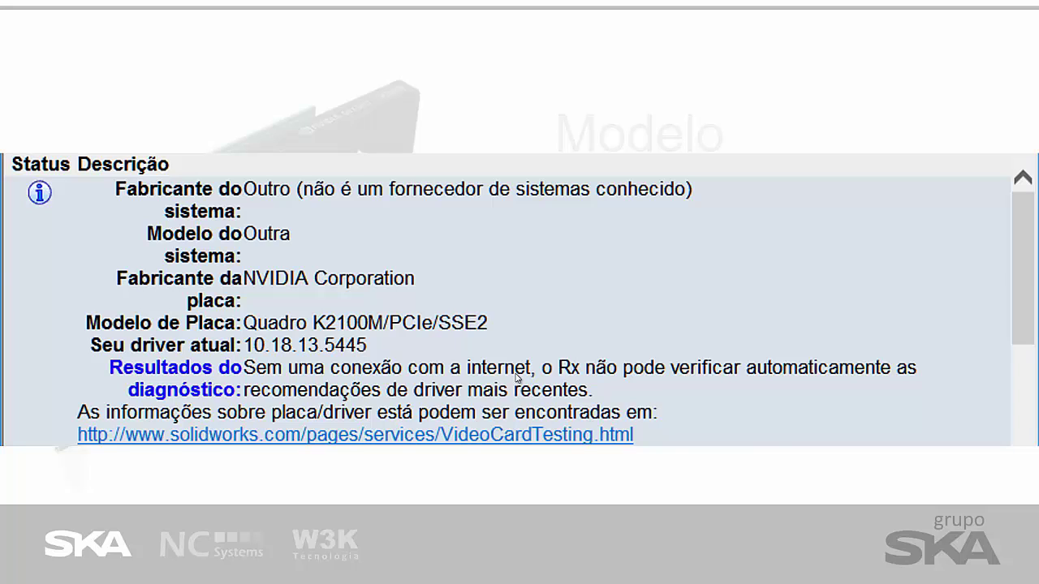
click(517, 377)
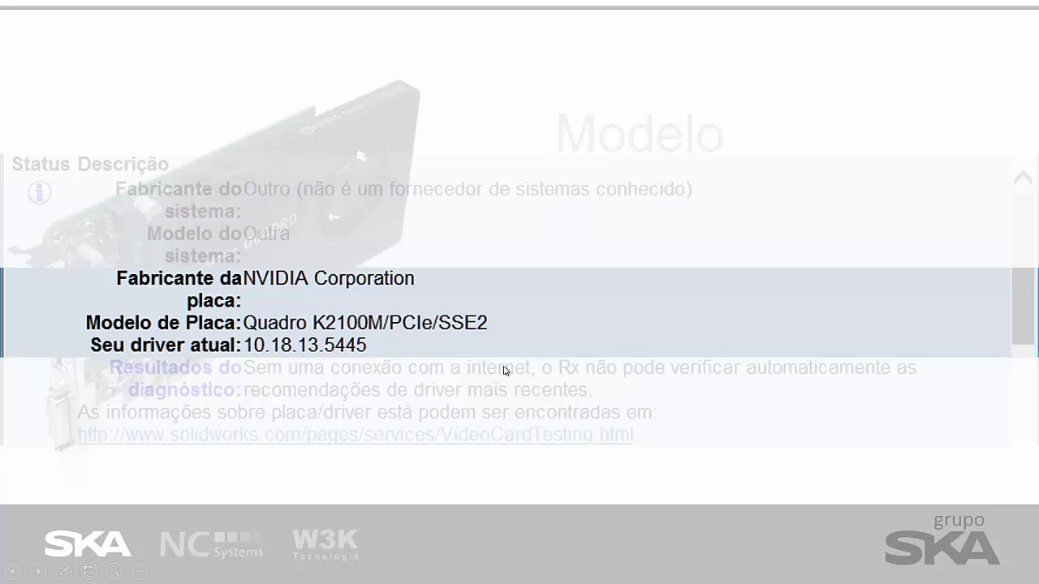
click(504, 370)
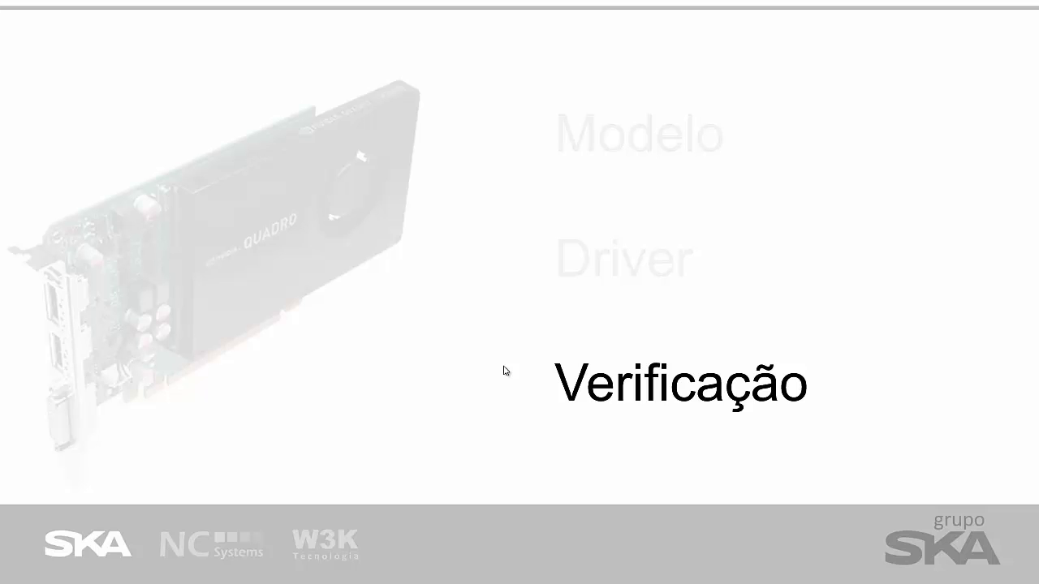
- Show the driver diagnostics screenshot, then the certified driver 354.56 result for the Quadro K2100M
click(488, 367)
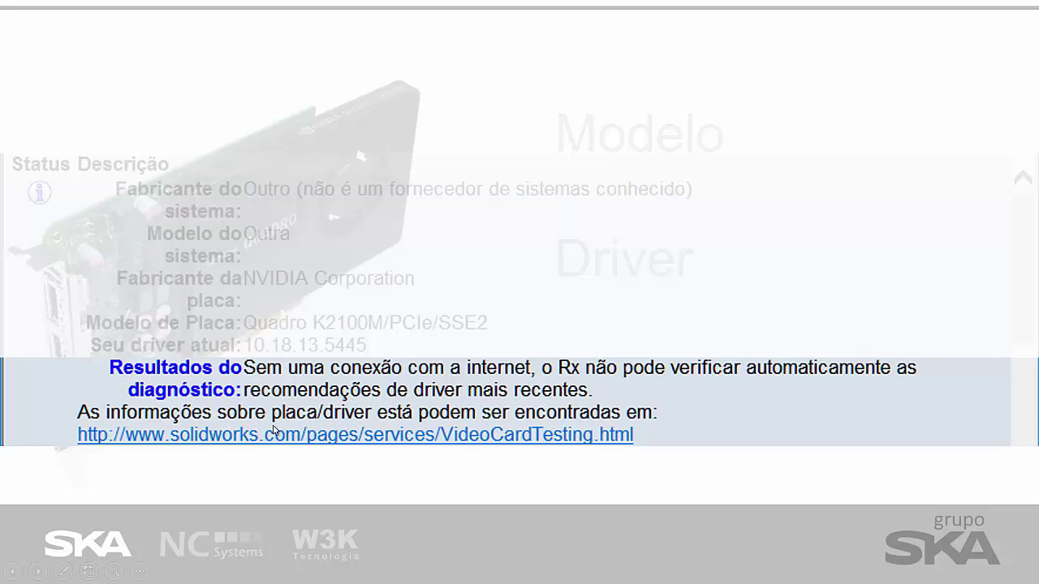
click(557, 449)
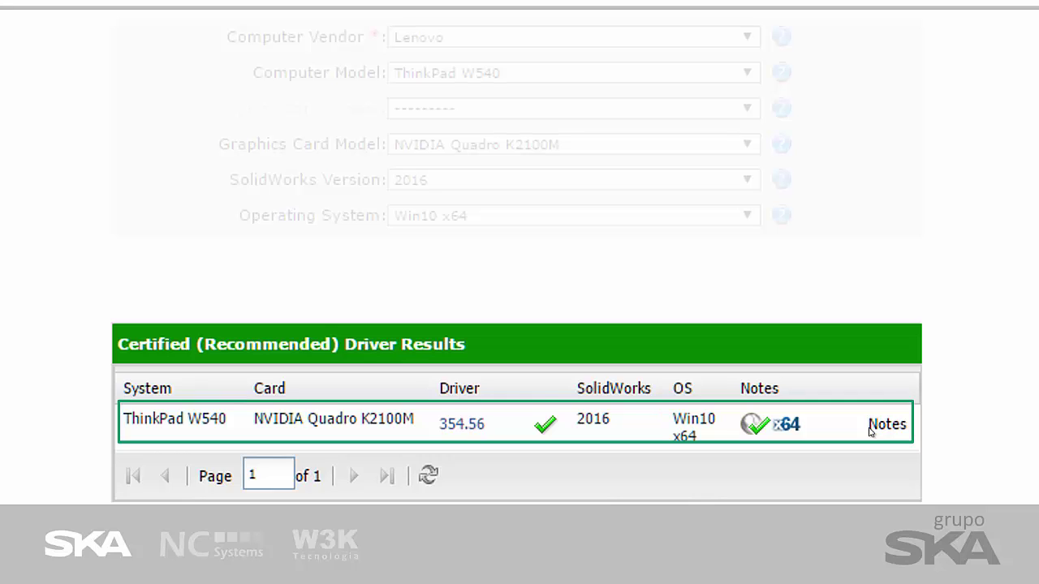
- Step the system checklist through the Windows 10 logo, the three TEMP rows and the Temp folder screenshot
click(725, 408)
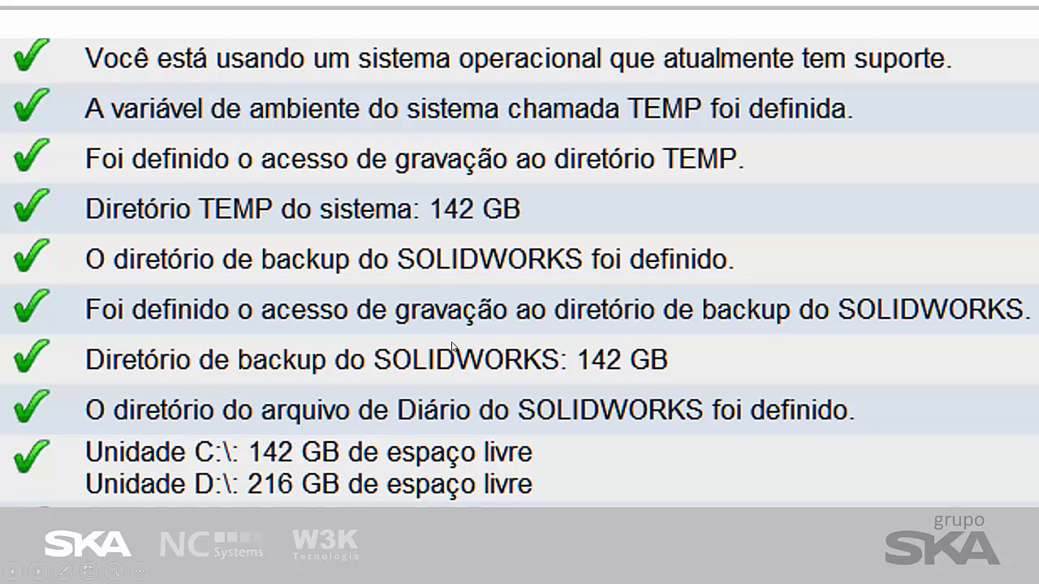
click(413, 344)
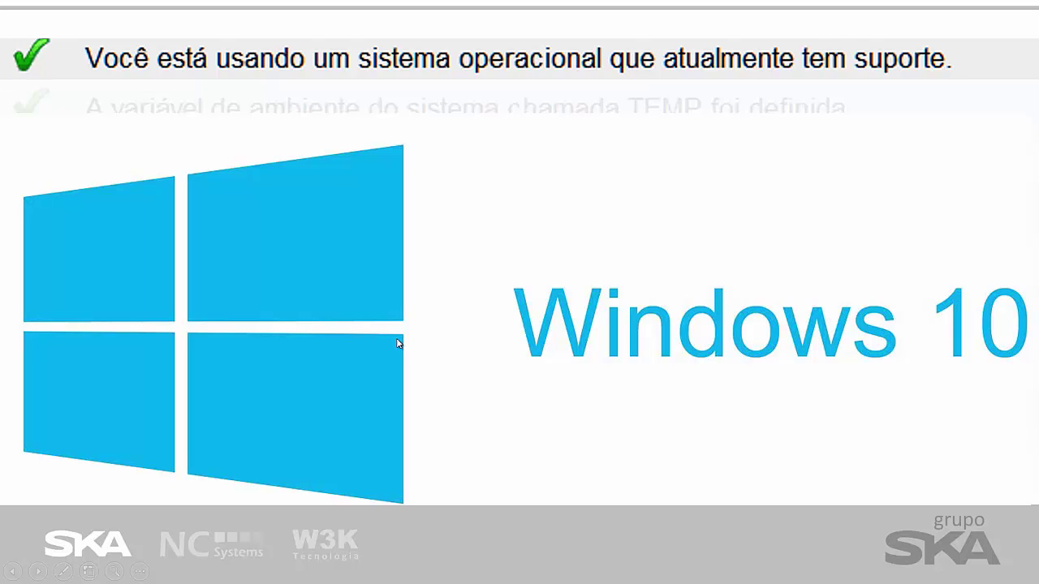
click(397, 340)
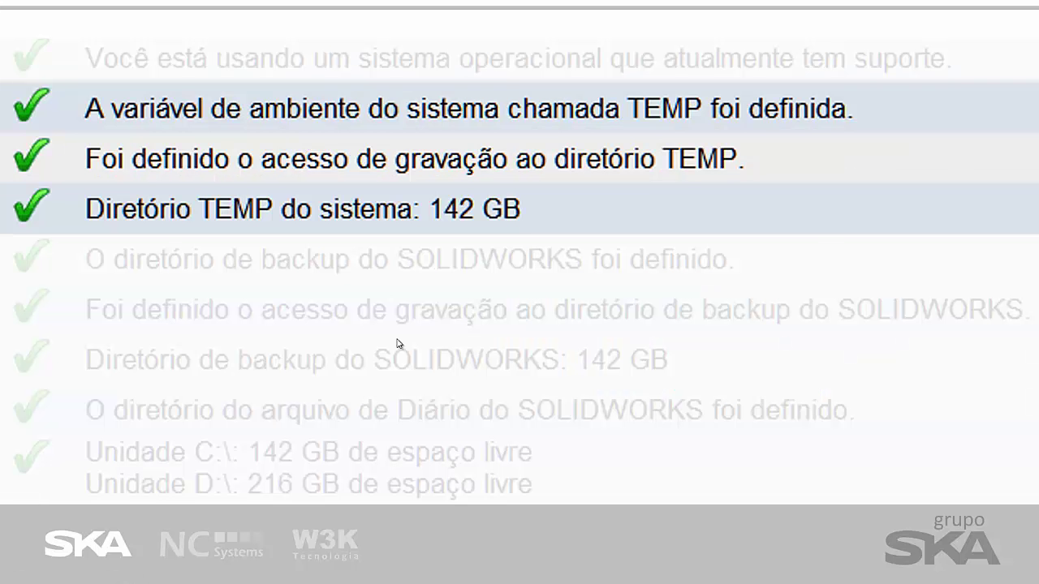
click(397, 344)
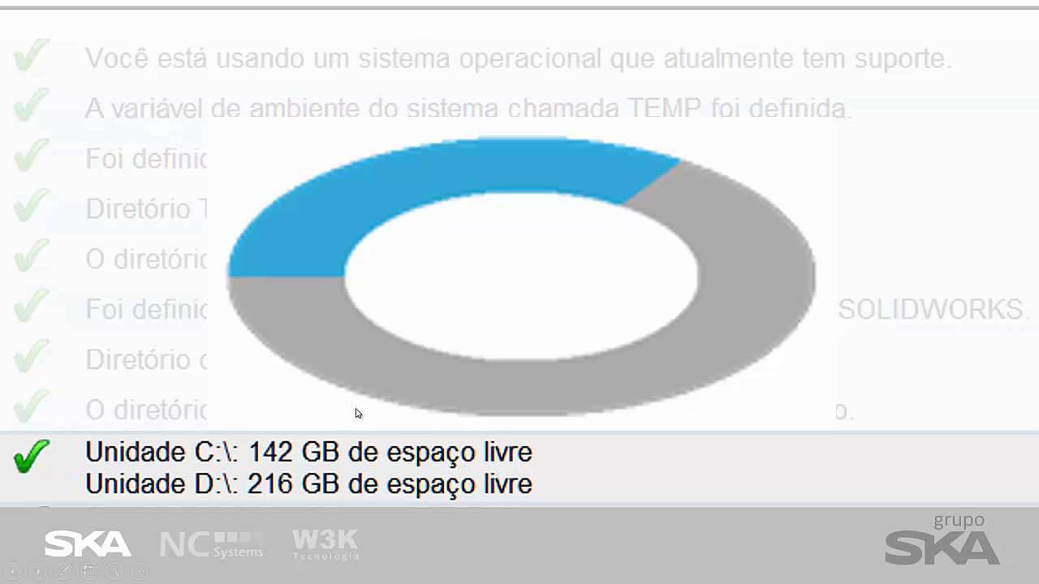
- Move to the memory slide emphasizing 24,2 GB free of 31,6 GB total system memory
click(341, 458)
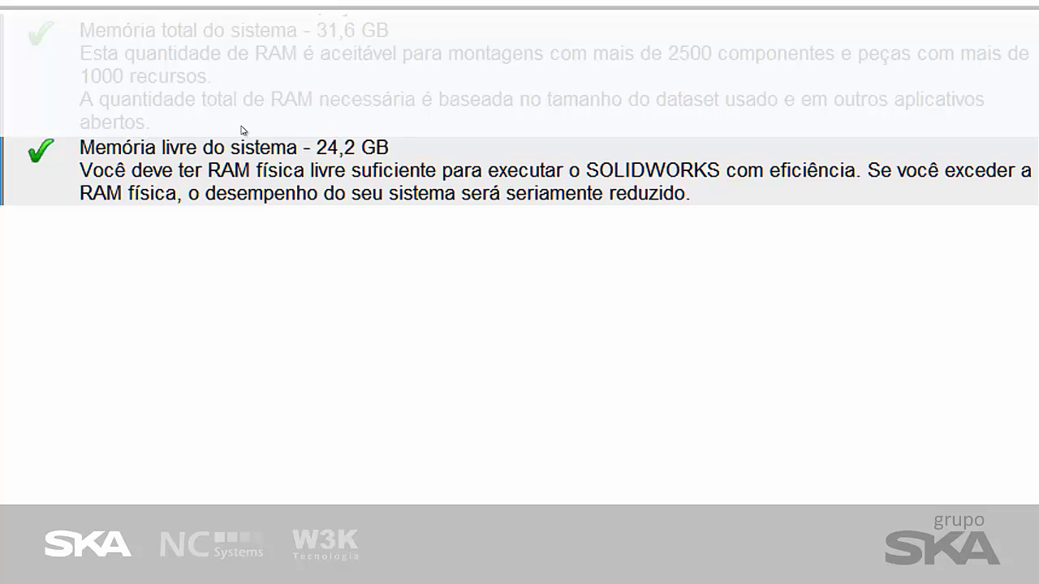
- Show the Task Manager memory screenshot before the Toolbox local-drive warning slide
click(339, 212)
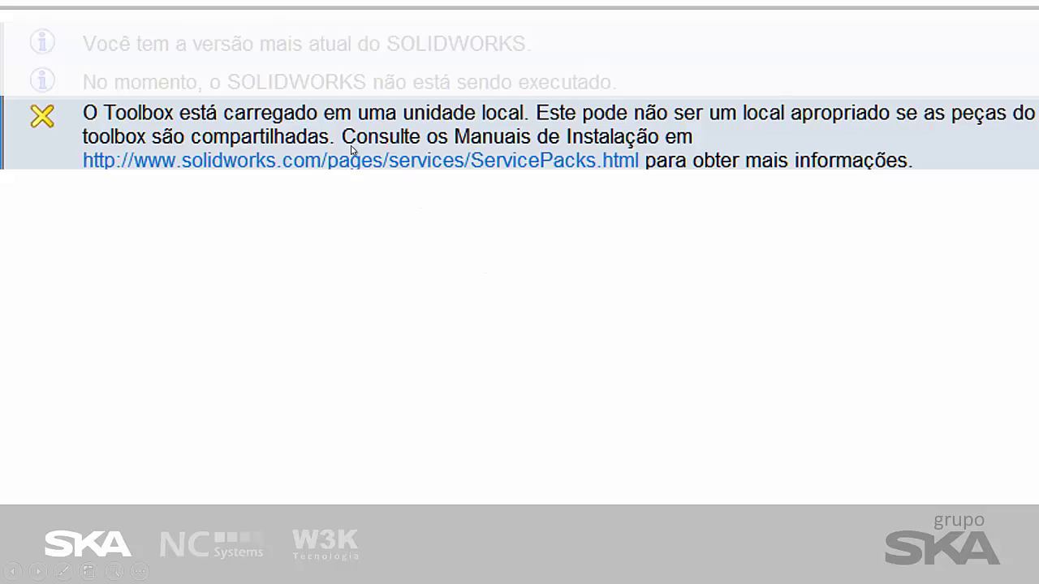
- Reveal the Toolbox folder settings panel showing C:\ska\configuracoesSW\Toolbox\
click(265, 176)
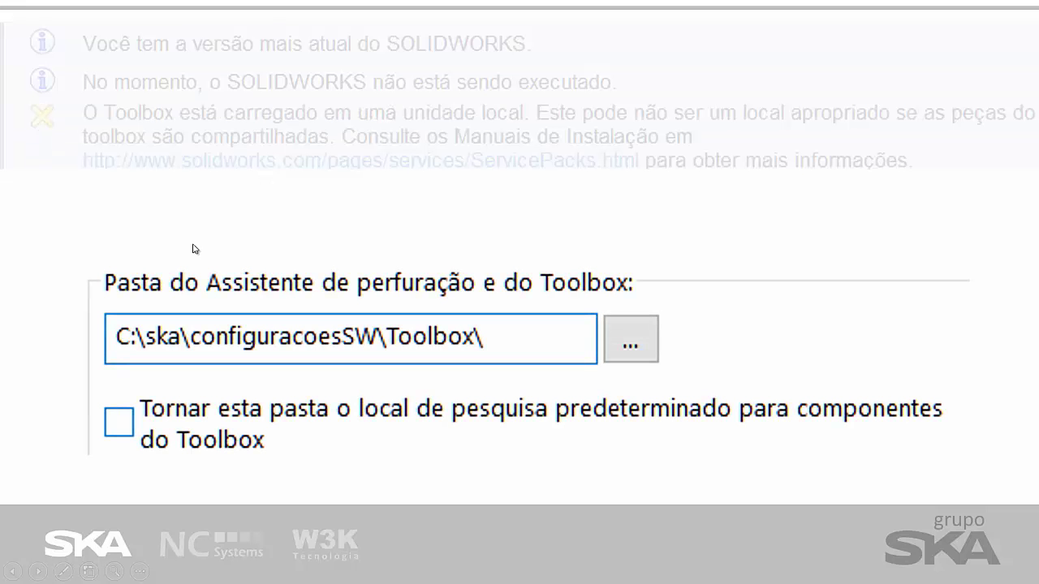